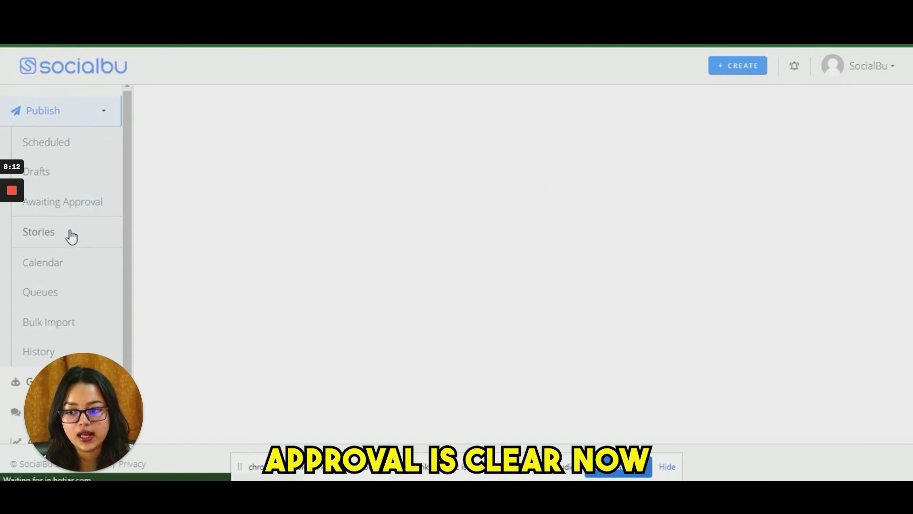
Go from Scheduled Stories to the Content Calendar.
{"action": "left_click", "coordinate": [51, 272]}
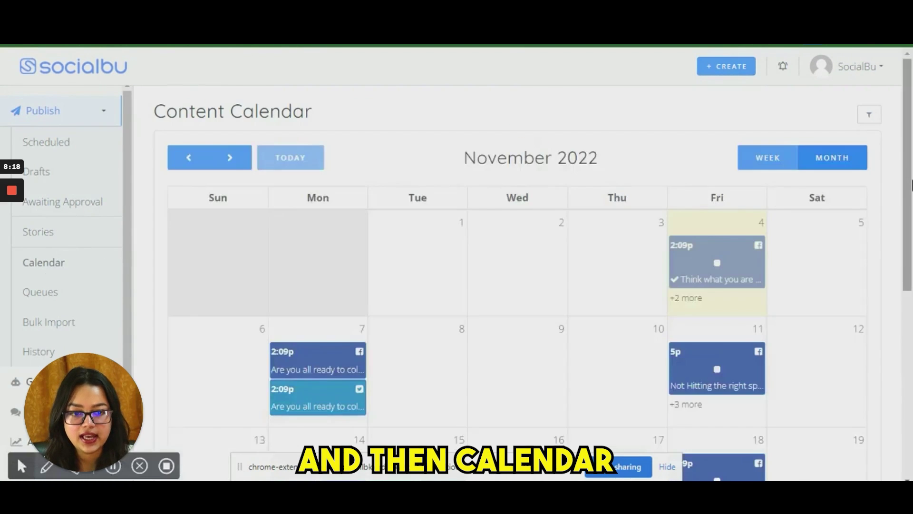
Drag the Facebook post 'Now that's a myth' from November 18 onto November 19.
{"action": "scroll", "coordinate": [840, 192], "scroll_direction": "down", "scroll_amount": 1}
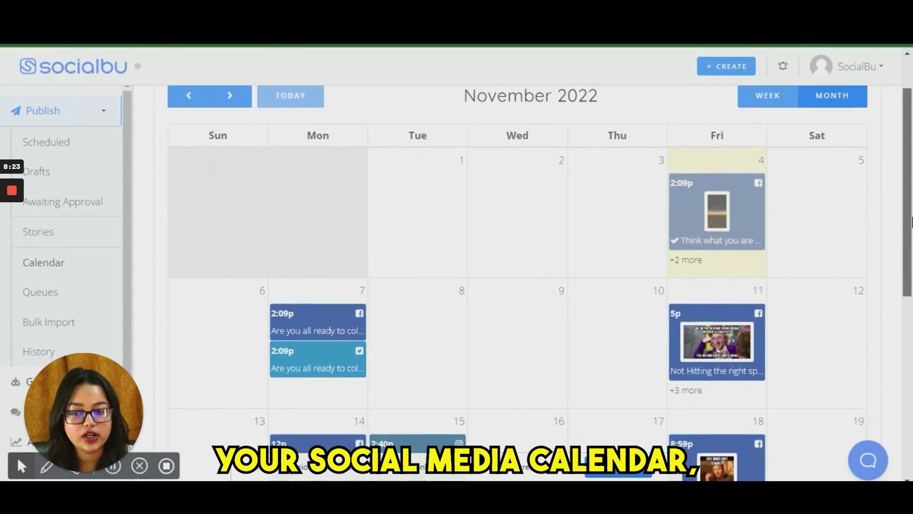
{"action": "left_click_drag", "start_coordinate": [912, 209], "coordinate": [911, 302]}
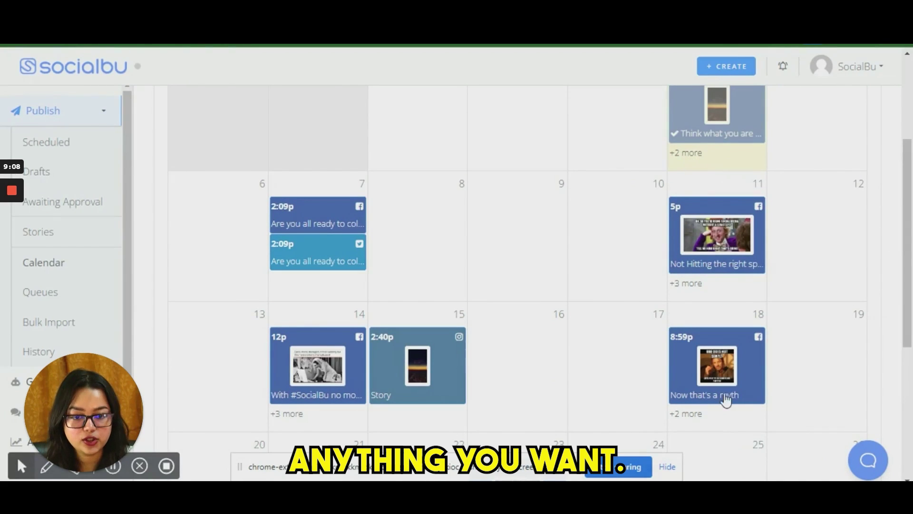
{"action": "left_click_drag", "start_coordinate": [723, 383], "coordinate": [827, 378]}
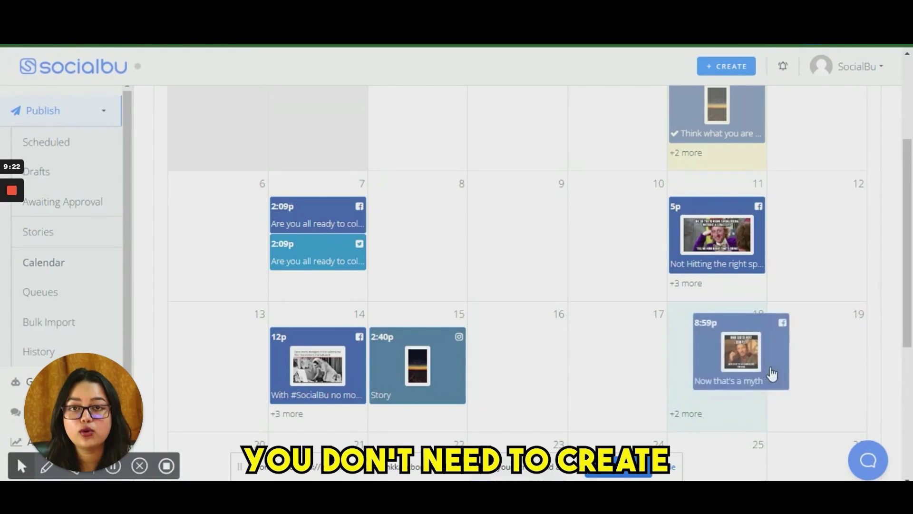
{"action": "left_click_drag", "start_coordinate": [771, 374], "coordinate": [811, 377]}
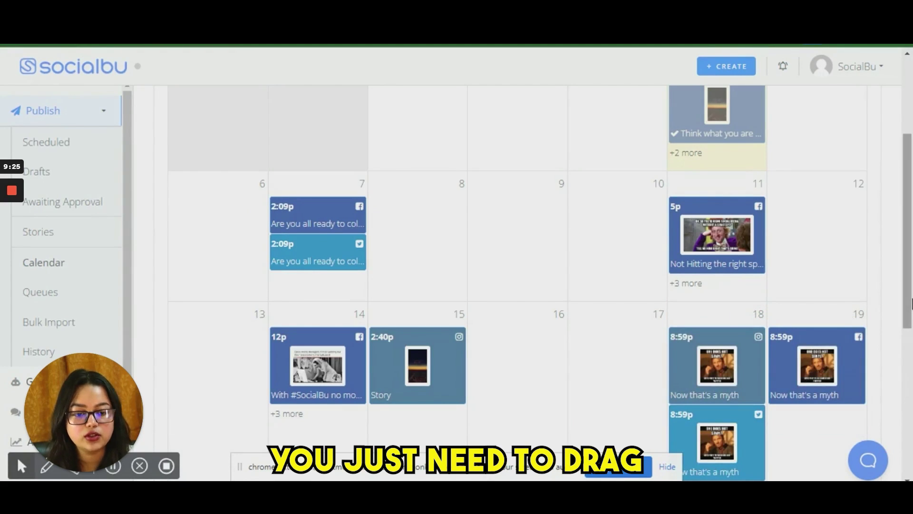
{"action": "scroll", "coordinate": [702, 349], "scroll_direction": "down", "scroll_amount": 3}
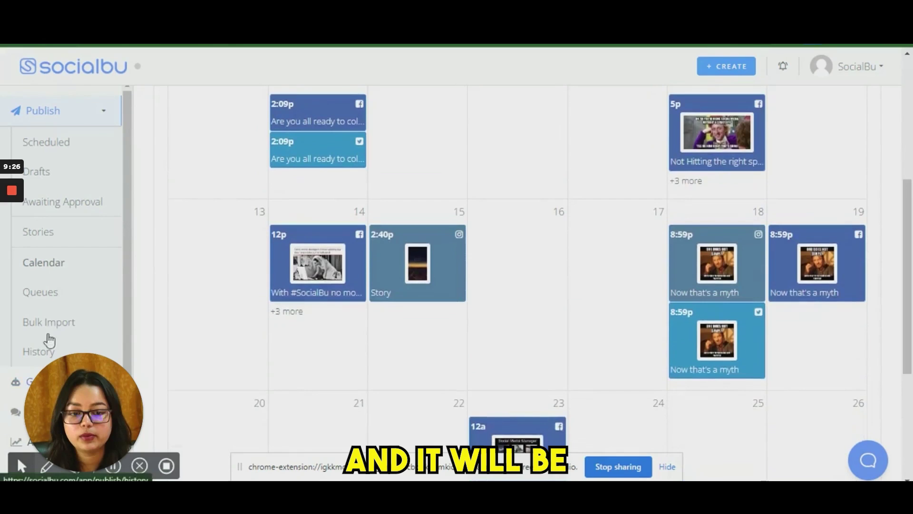
Open the Queue's details and check which accounts it posts to.
{"action": "left_click", "coordinate": [58, 295]}
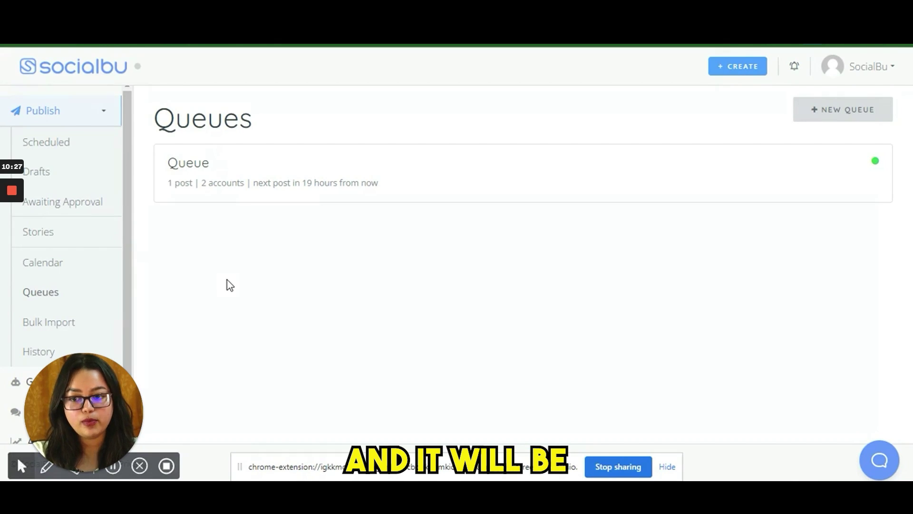
{"action": "left_click", "coordinate": [296, 194]}
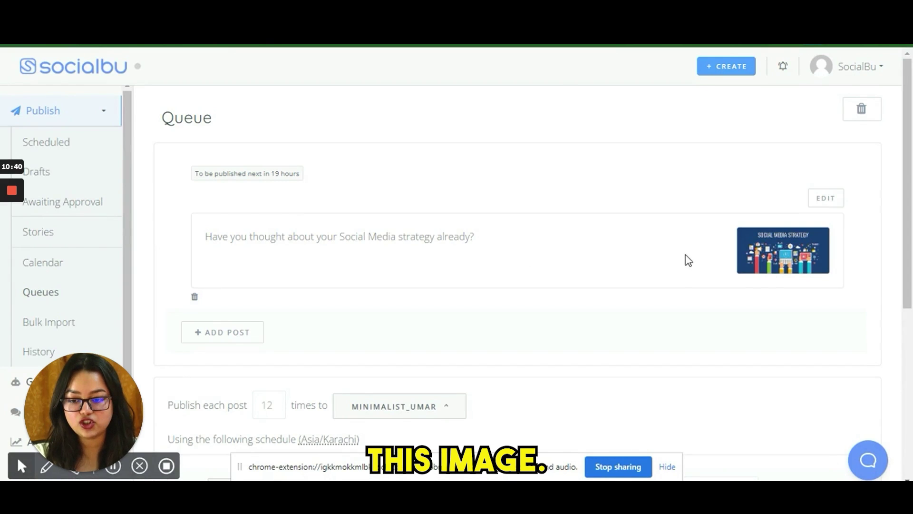
{"action": "scroll", "coordinate": [409, 303], "scroll_direction": "down", "scroll_amount": 3}
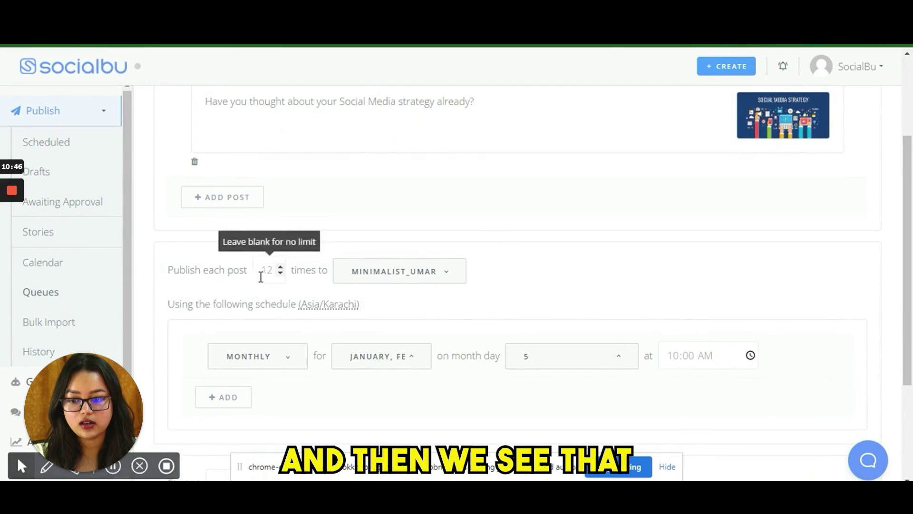
{"action": "left_click", "coordinate": [388, 285]}
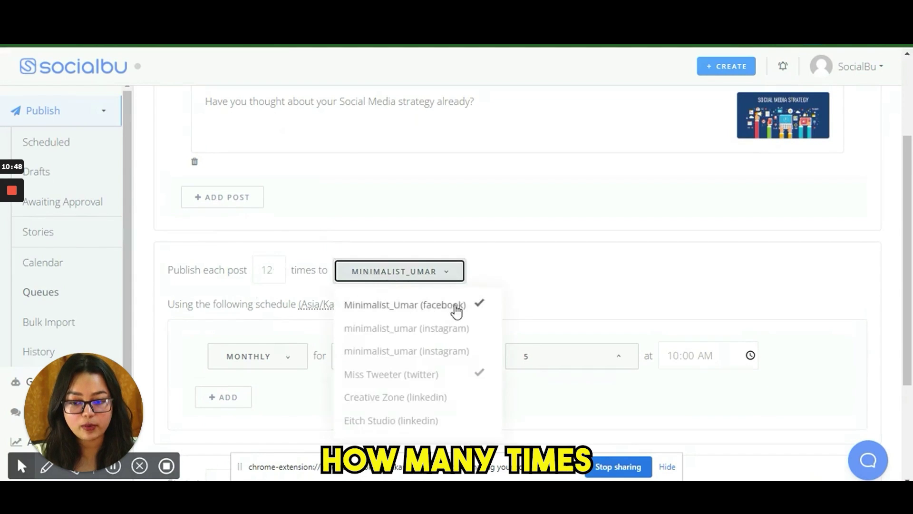
{"action": "left_click", "coordinate": [780, 261]}
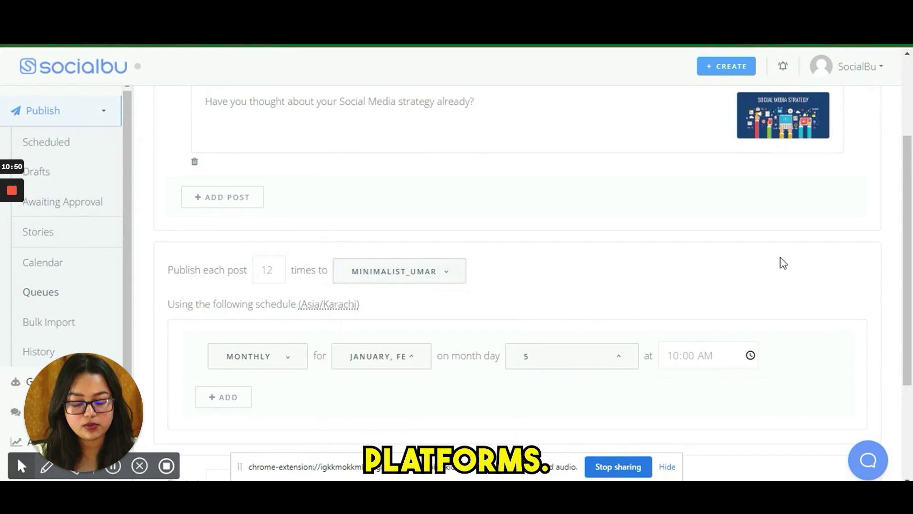
{"action": "scroll", "coordinate": [781, 261], "scroll_direction": "down", "scroll_amount": 2}
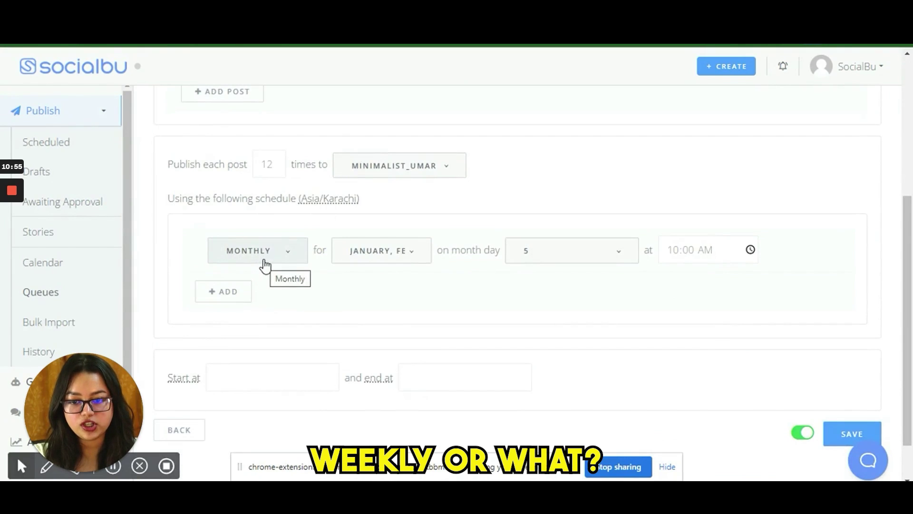
Check the months covered by the day-5, 10:00 AM schedule, then go to Bulk Import.
{"action": "left_click", "coordinate": [371, 255]}
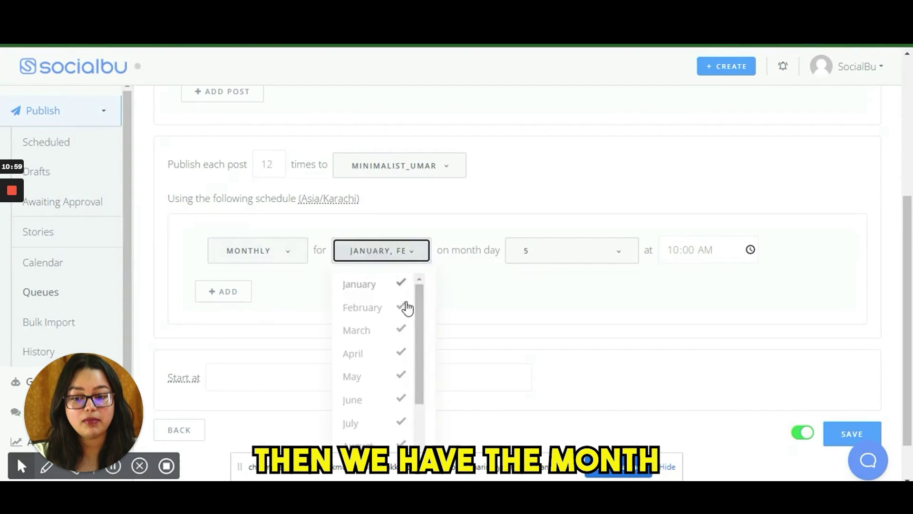
{"action": "scroll", "coordinate": [419, 361], "scroll_direction": "down", "scroll_amount": 2}
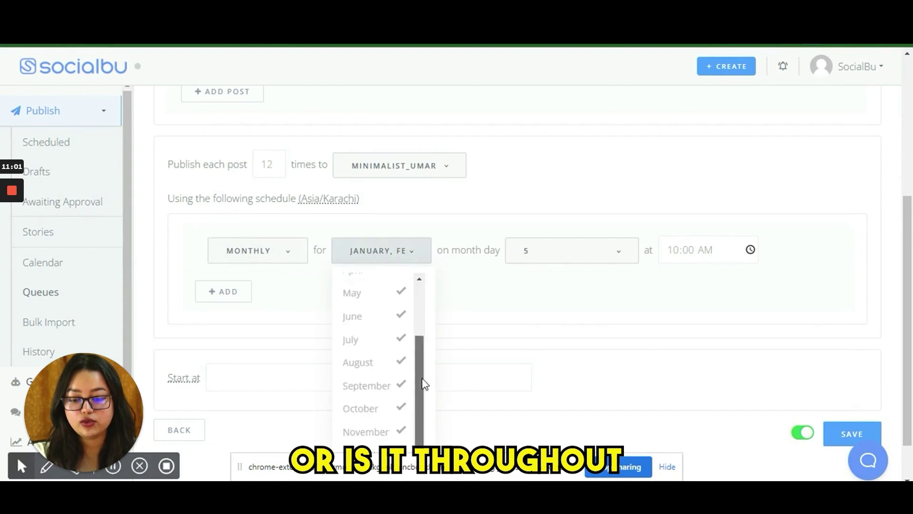
{"action": "scroll", "coordinate": [431, 322], "scroll_direction": "up", "scroll_amount": 2}
{"action": "left_click", "coordinate": [482, 306]}
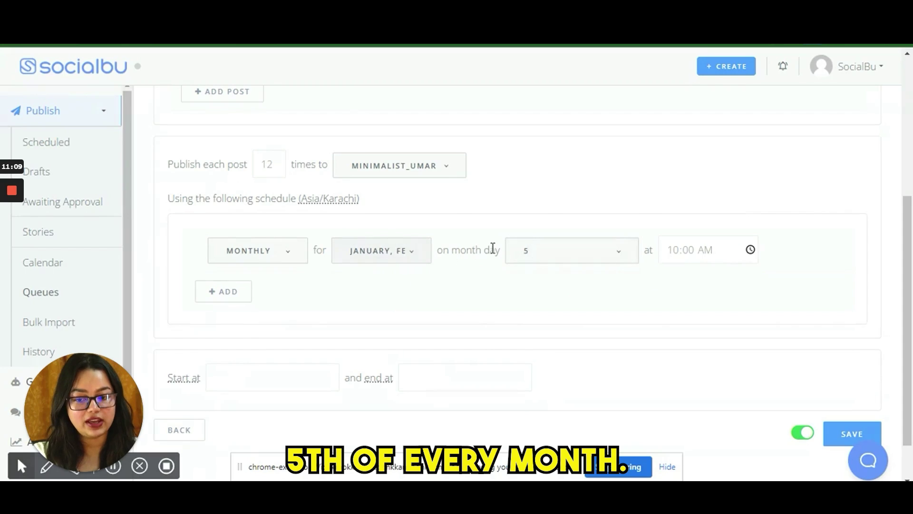
{"action": "mouse_move", "coordinate": [909, 316]}
{"action": "left_mouse_down"}
{"action": "mouse_move", "coordinate": [908, 346]}
{"action": "mouse_move", "coordinate": [911, 246]}
{"action": "mouse_move", "coordinate": [911, 311]}
{"action": "left_mouse_up"}
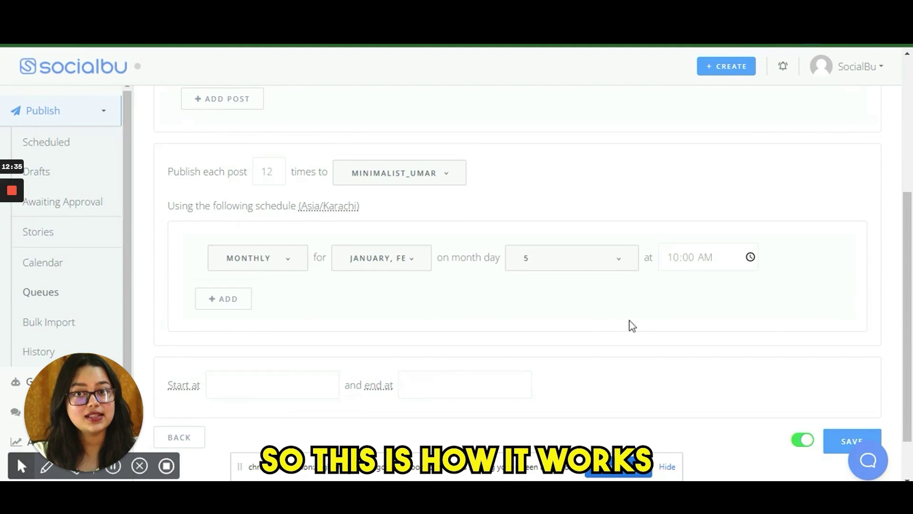
{"action": "scroll", "coordinate": [631, 325], "scroll_direction": "up", "scroll_amount": 3}
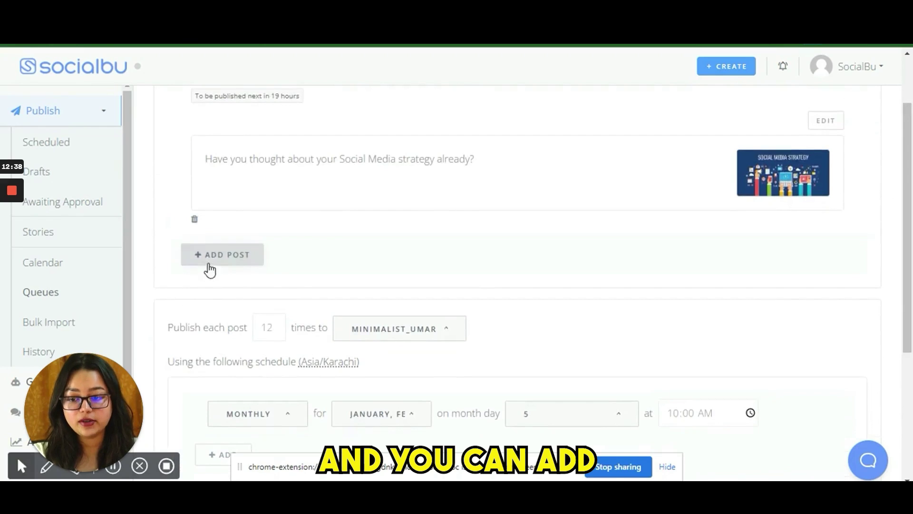
{"action": "scroll", "coordinate": [523, 257], "scroll_direction": "down", "scroll_amount": 1}
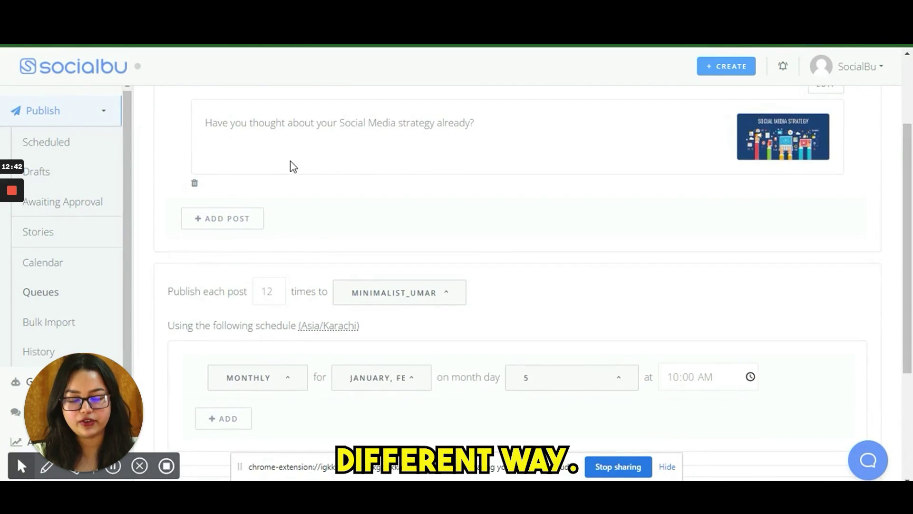
{"action": "left_click", "coordinate": [71, 326]}
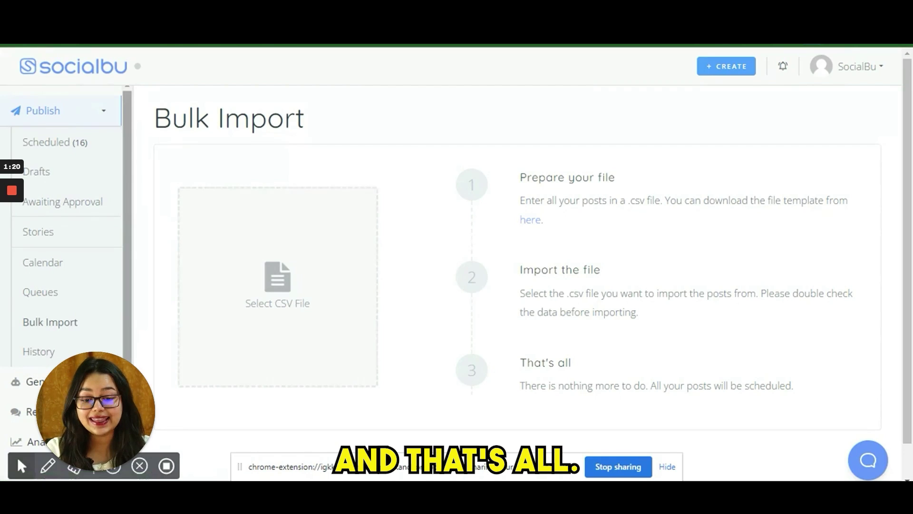
Switch from Bulk Import to the history of posts published on Nov 4th.
{"action": "left_click", "coordinate": [68, 356]}
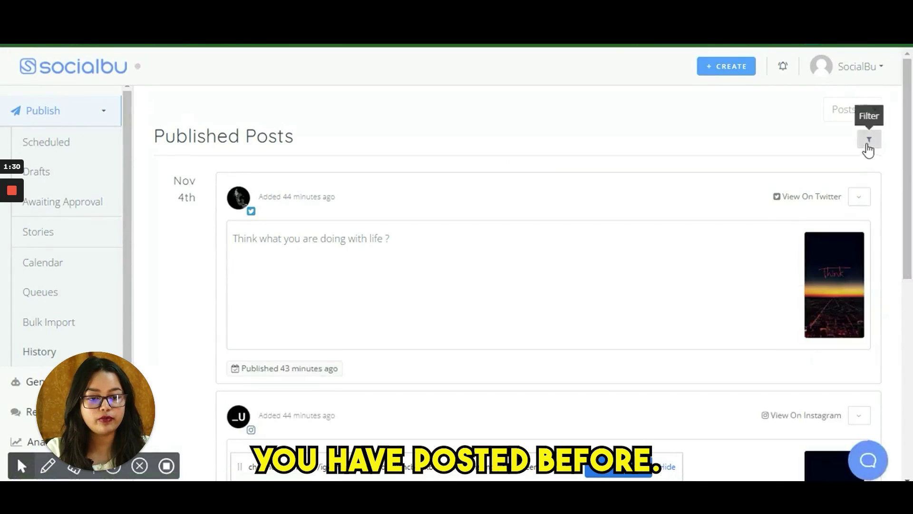
Start republishing the 'Think what you are doing with life ?' tweet, discard the draft, then open Generate.
{"action": "left_click", "coordinate": [858, 199]}
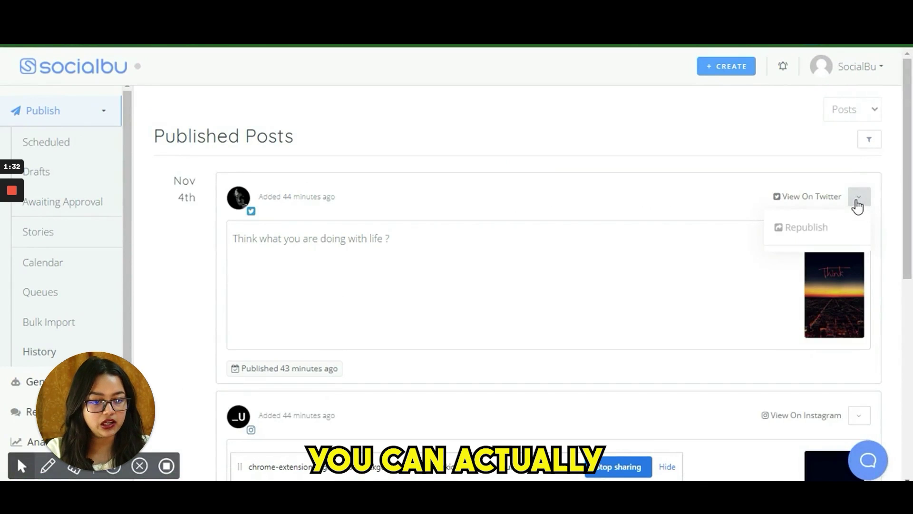
{"action": "left_click", "coordinate": [816, 230]}
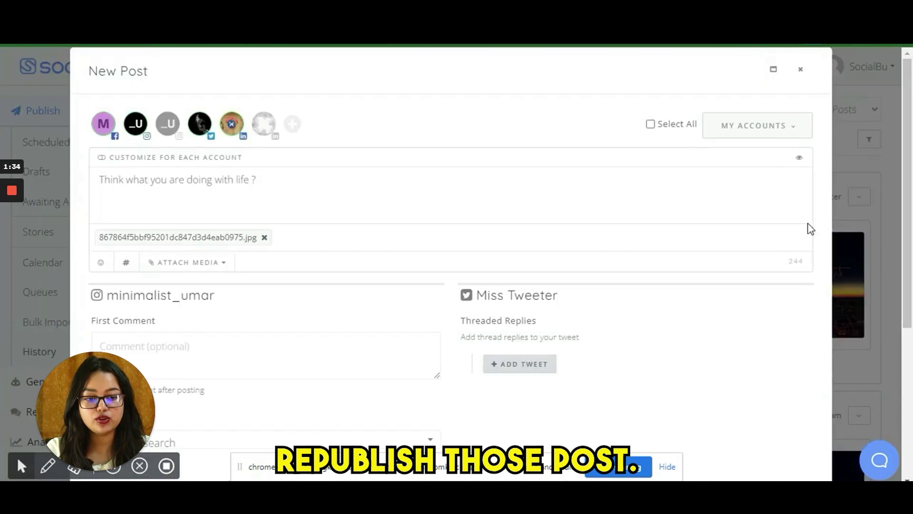
{"action": "left_click", "coordinate": [801, 70]}
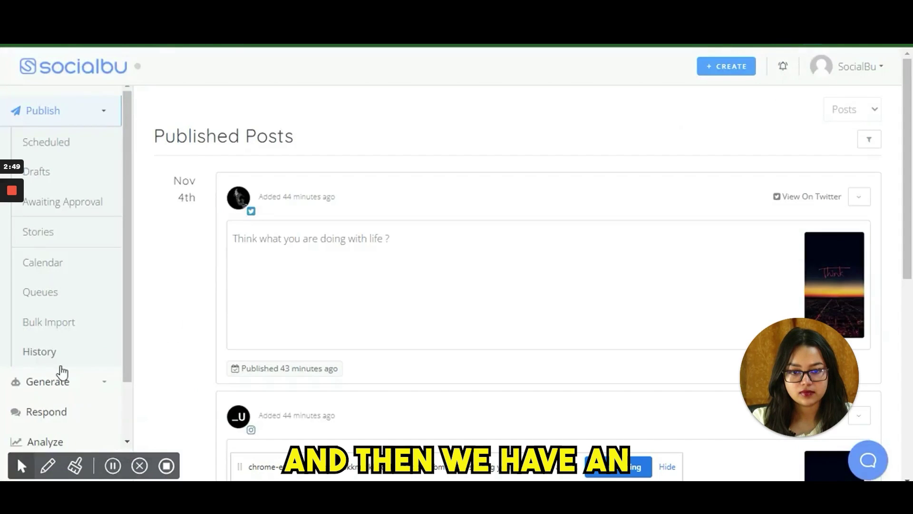
{"action": "left_click", "coordinate": [65, 393]}
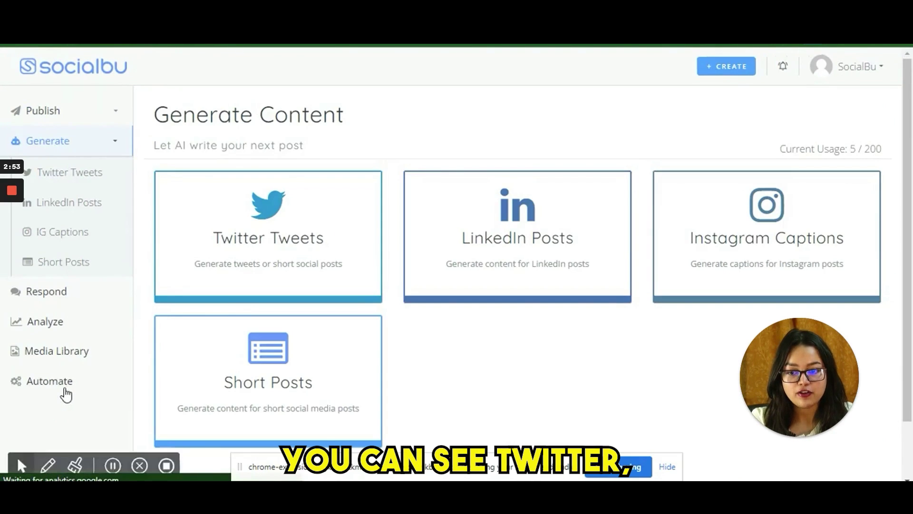
Generate a tweet for the Twitter account on the topic 'what is success to me'.
{"action": "left_click", "coordinate": [265, 227]}
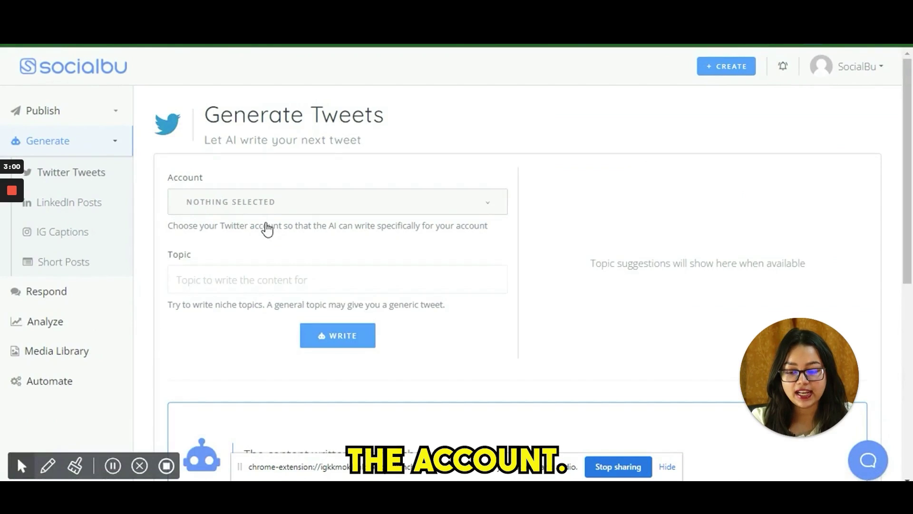
{"action": "left_click", "coordinate": [269, 213]}
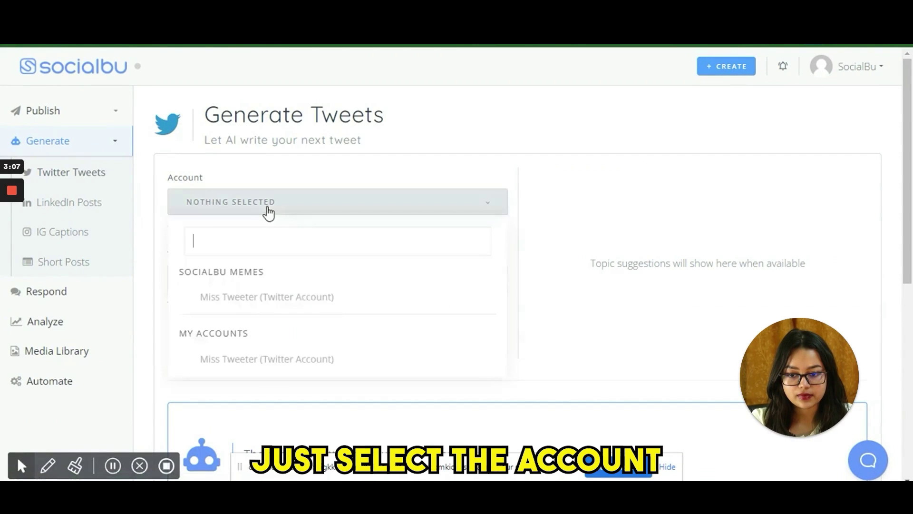
{"action": "left_click", "coordinate": [269, 364]}
{"action": "left_click", "coordinate": [259, 271]}
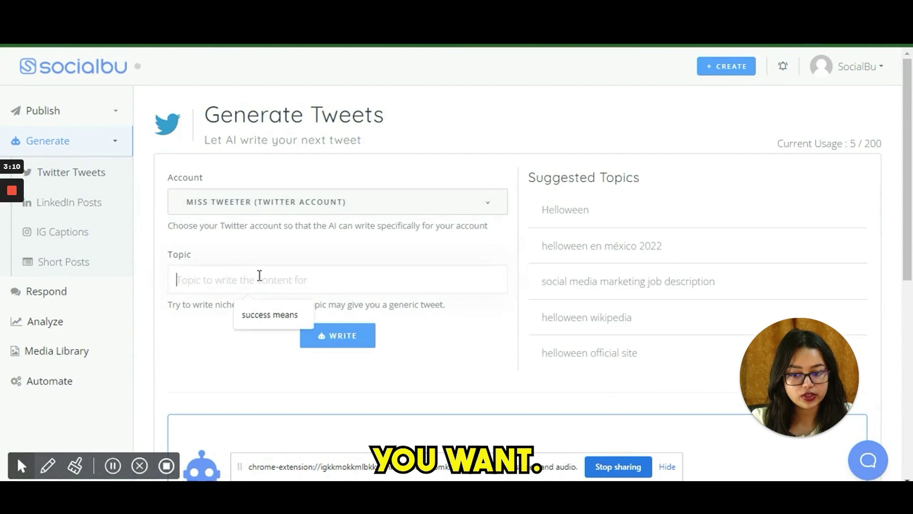
{"action": "left_click", "coordinate": [267, 316]}
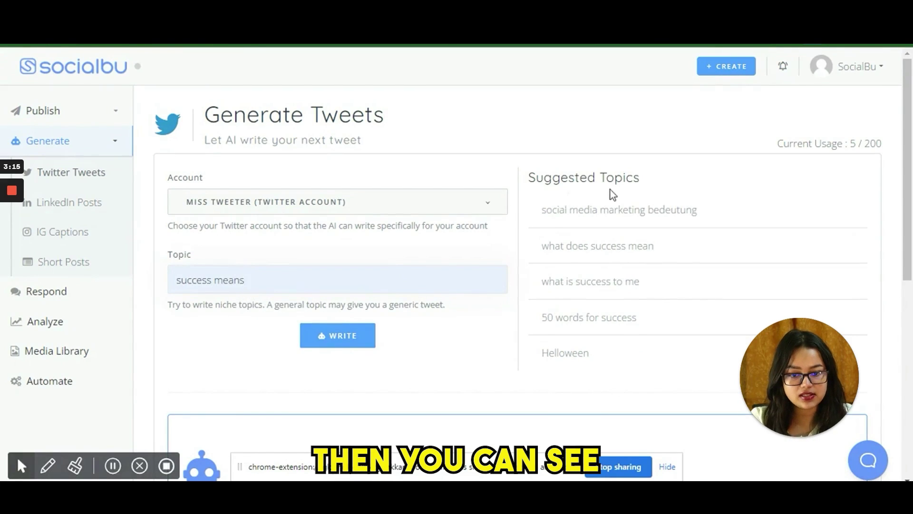
{"action": "left_click", "coordinate": [587, 288]}
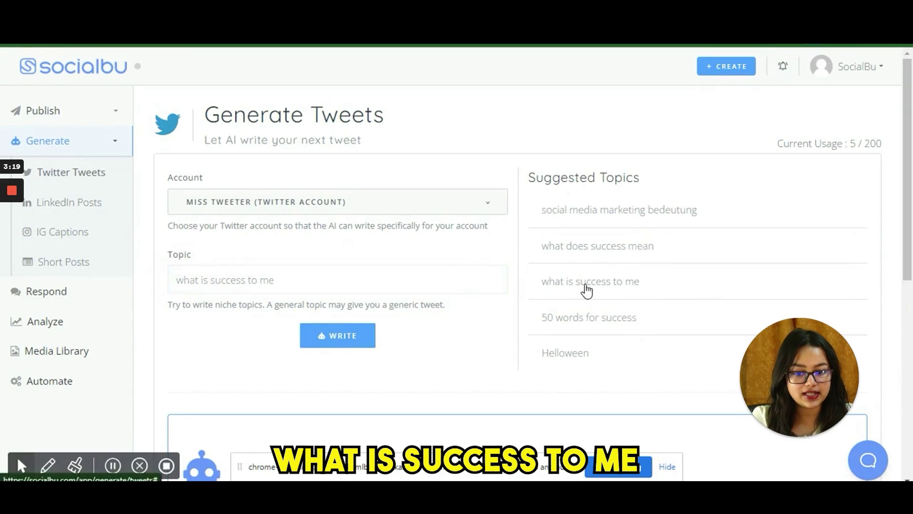
{"action": "left_click", "coordinate": [354, 344]}
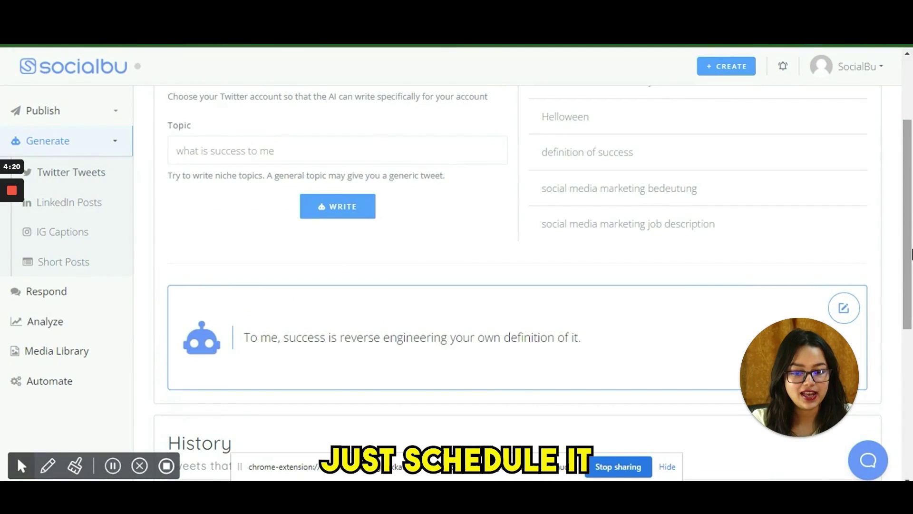
Preview the generated tweet as a new post, discard it, and open the Respond hashtag feed.
{"action": "left_click", "coordinate": [843, 308]}
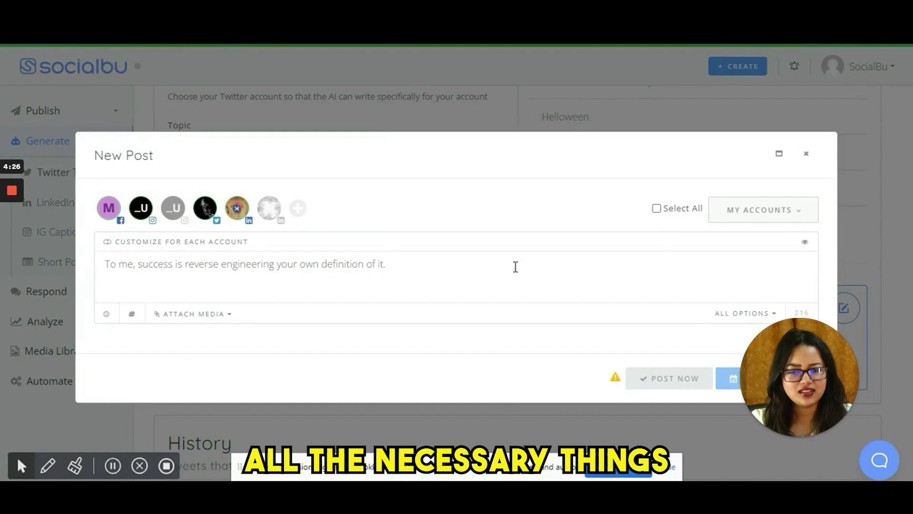
{"action": "left_click", "coordinate": [804, 155]}
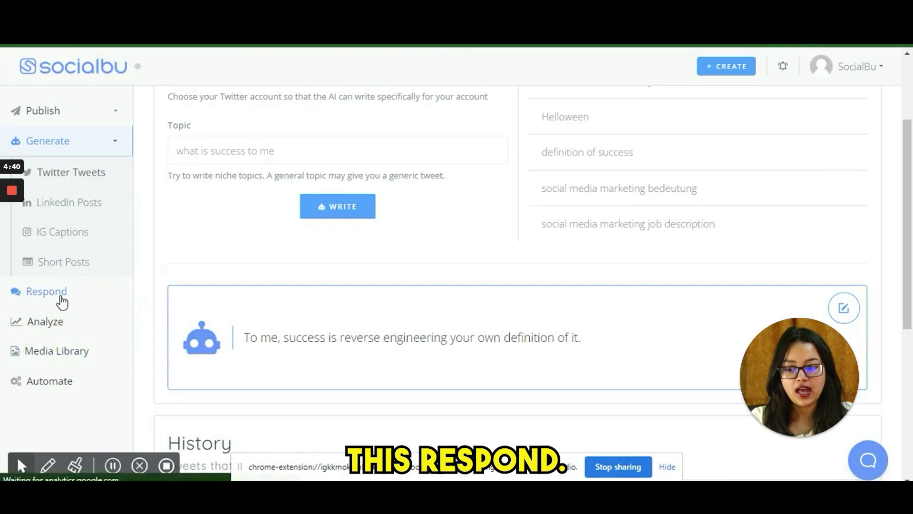
{"action": "left_click", "coordinate": [62, 299]}
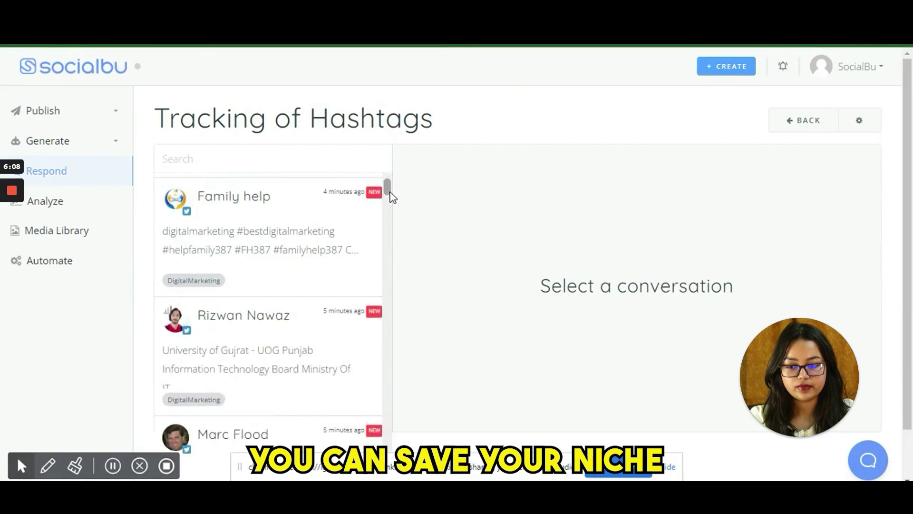
Review the hashtag feed's configured keywords, then switch to the Analyze General overview.
{"action": "left_click_drag", "start_coordinate": [392, 196], "coordinate": [390, 240]}
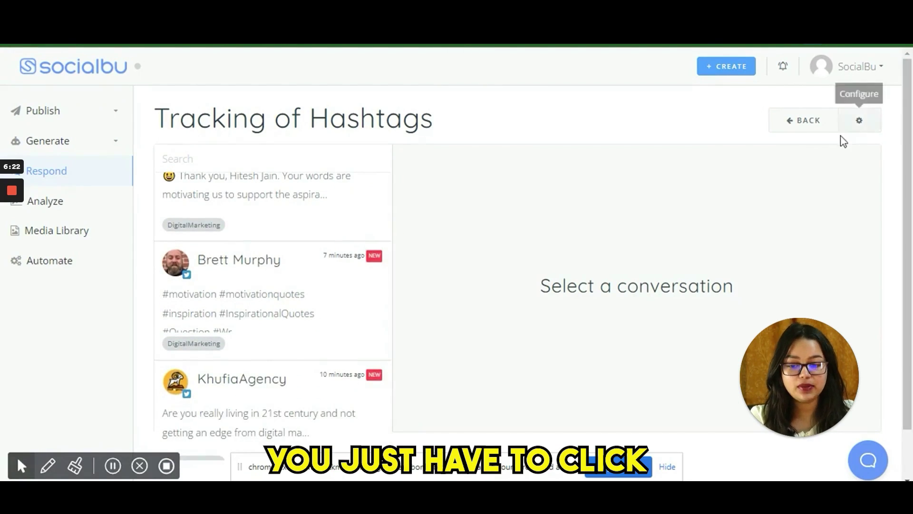
{"action": "left_click", "coordinate": [859, 123]}
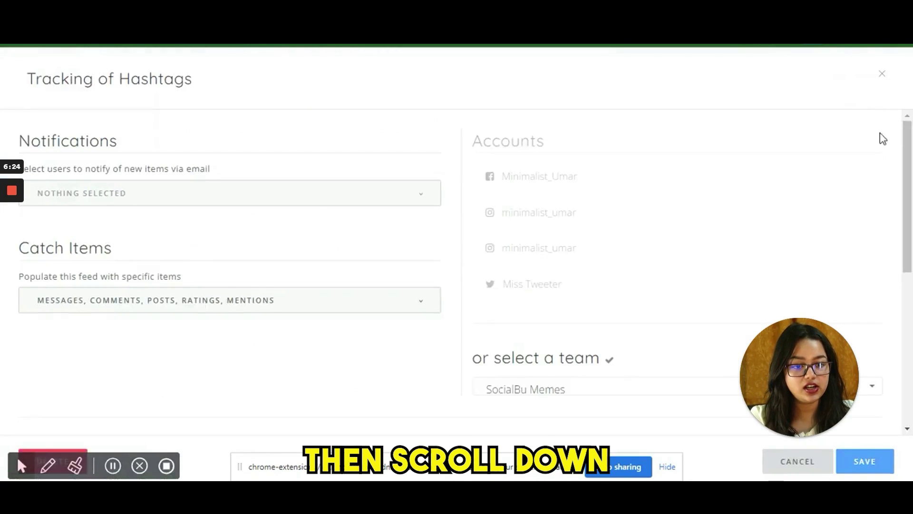
{"action": "left_click_drag", "start_coordinate": [912, 186], "coordinate": [912, 305]}
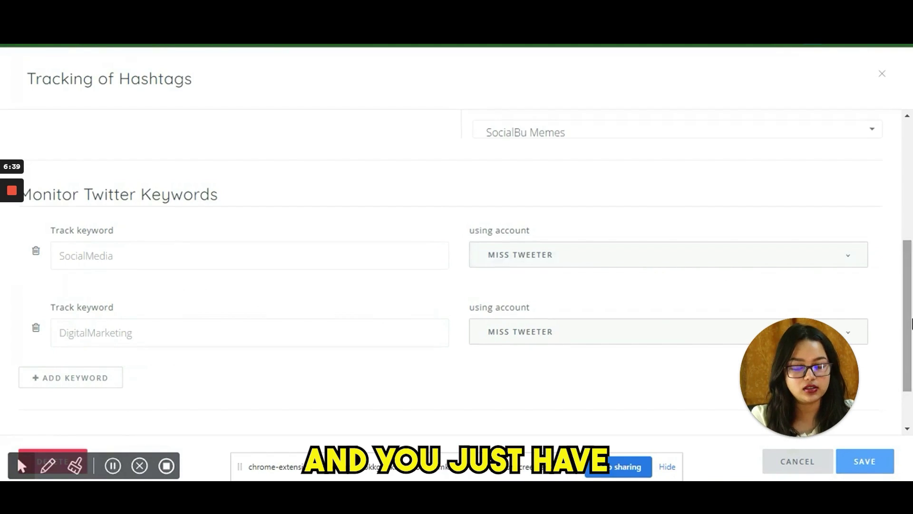
{"action": "left_click_drag", "start_coordinate": [911, 323], "coordinate": [905, 294]}
{"action": "scroll", "coordinate": [906, 283], "scroll_direction": "up", "scroll_amount": 1}
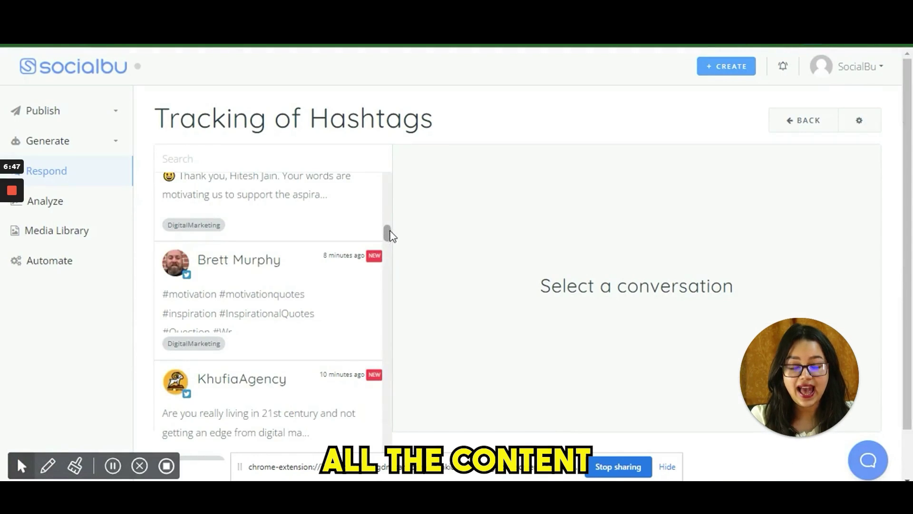
{"action": "left_click_drag", "start_coordinate": [389, 235], "coordinate": [384, 316]}
{"action": "left_click", "coordinate": [63, 203]}
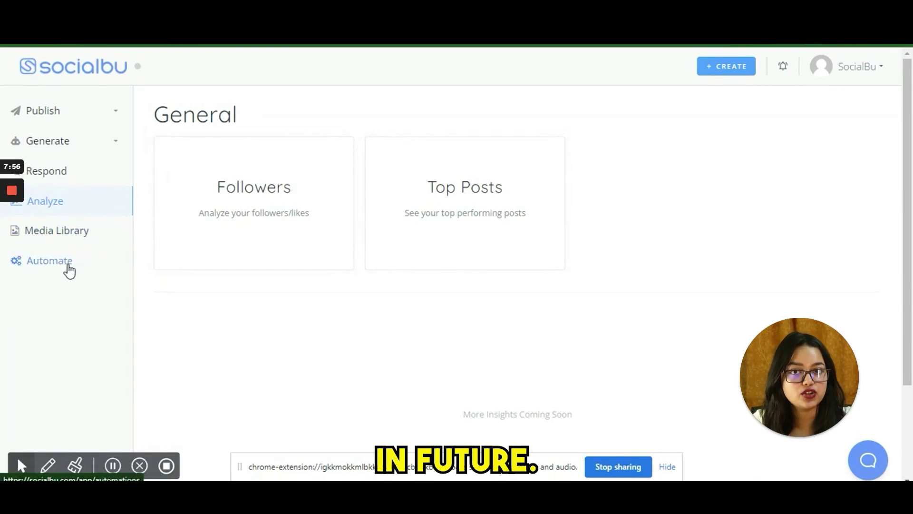
Inspect the blog automation's RSS new-item trigger, publish-post action, target accounts and data placeholders.
{"action": "left_click", "coordinate": [49, 261]}
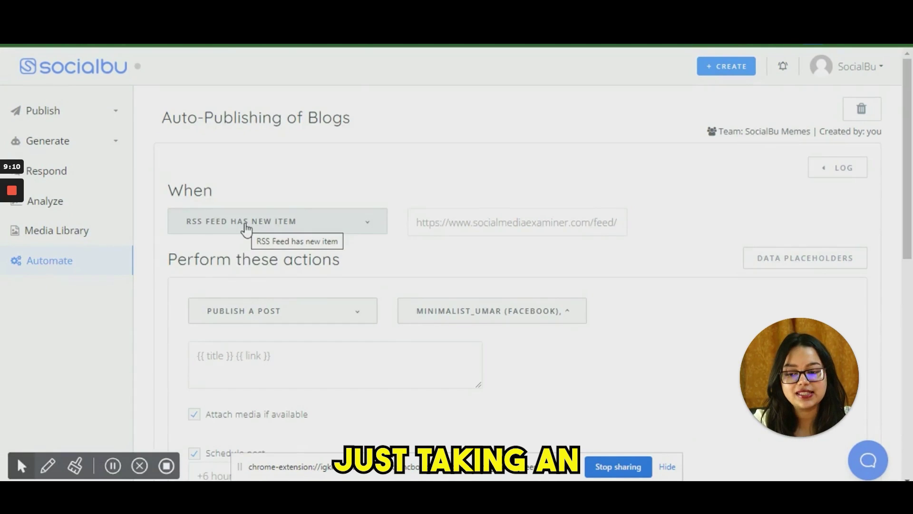
{"action": "left_click", "coordinate": [246, 229]}
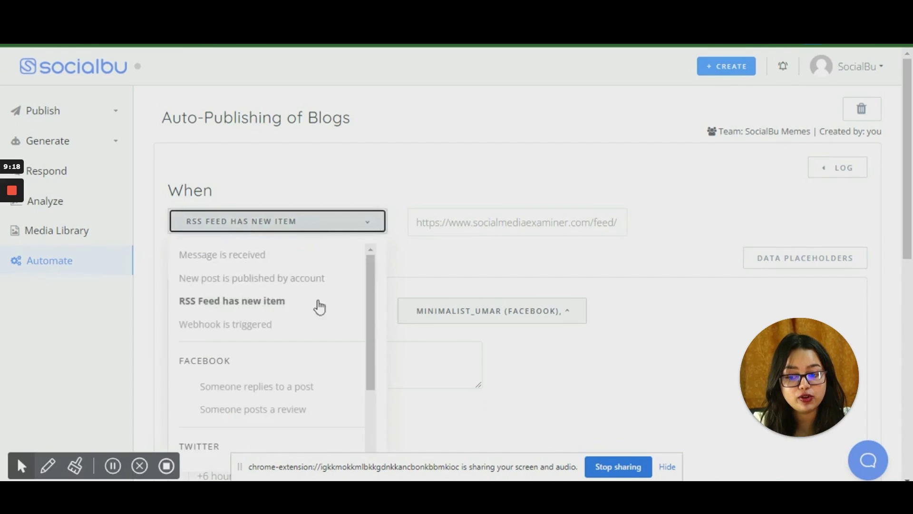
{"action": "left_click", "coordinate": [451, 260]}
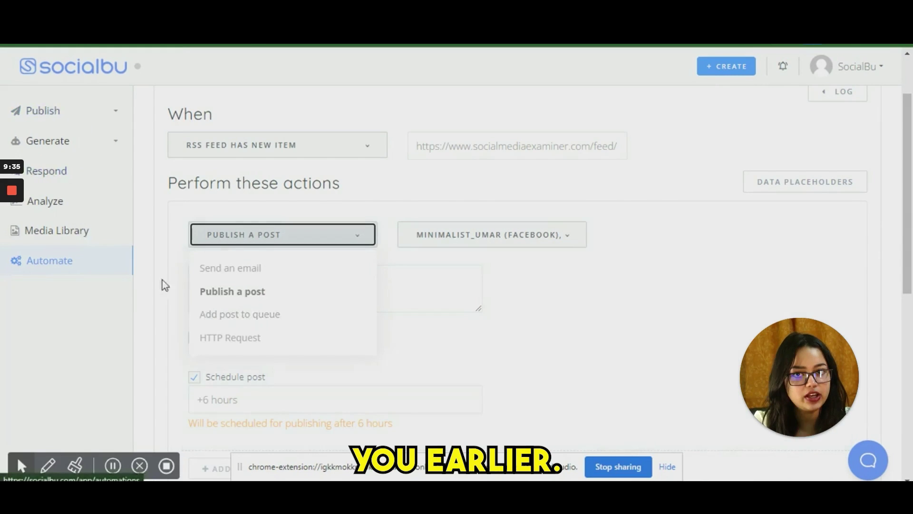
{"action": "left_click", "coordinate": [161, 302]}
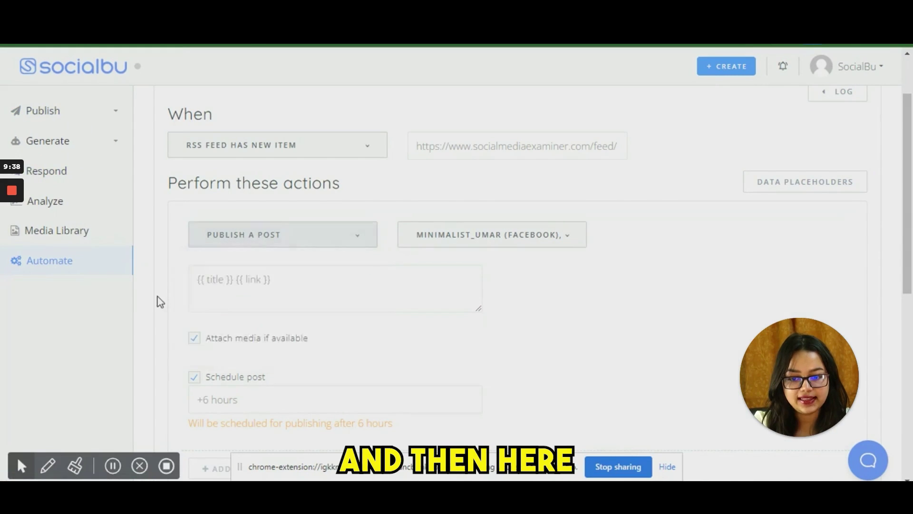
{"action": "left_click", "coordinate": [489, 237]}
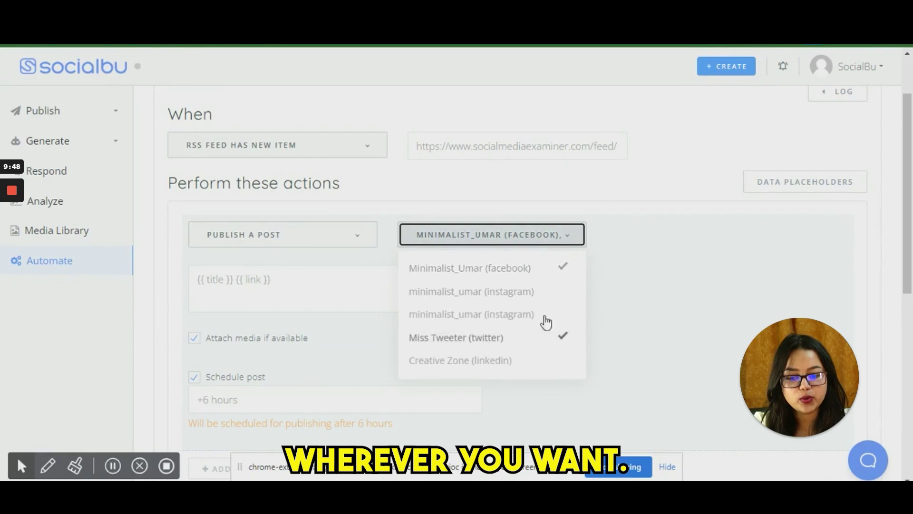
{"action": "left_click", "coordinate": [641, 229]}
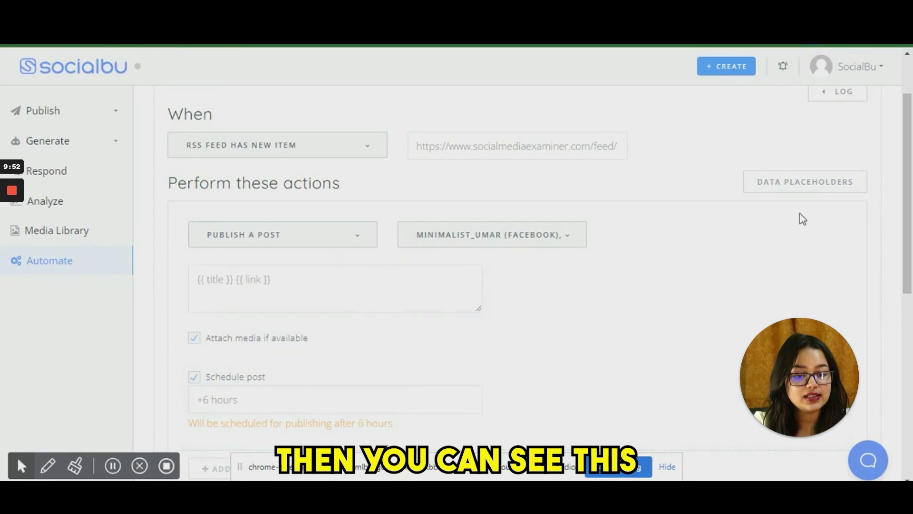
{"action": "left_click", "coordinate": [790, 190]}
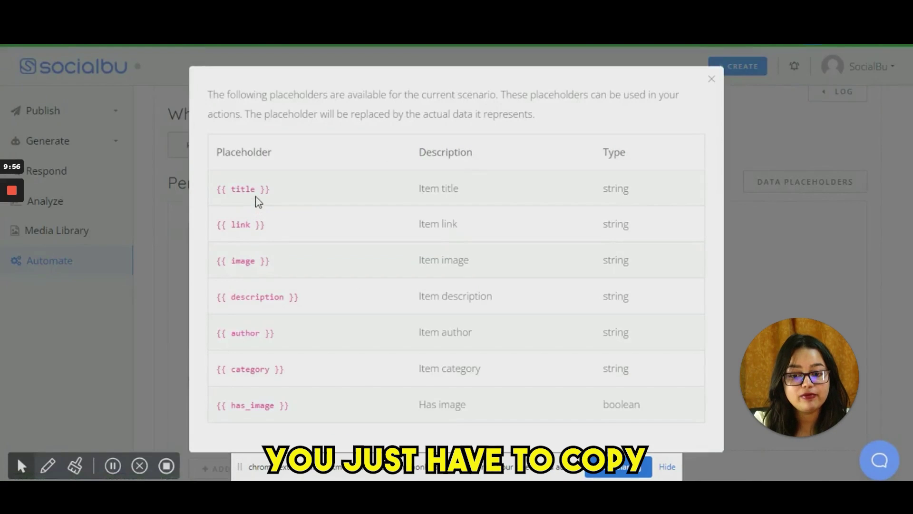
{"action": "left_click", "coordinate": [744, 246]}
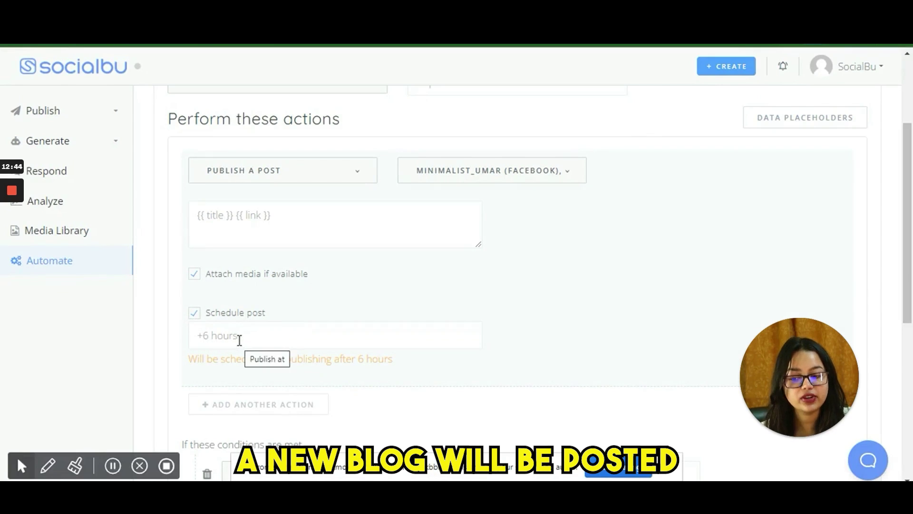
Review the condition requiring the item title to contain 'social media'.
{"action": "left_click_drag", "start_coordinate": [909, 259], "coordinate": [911, 264]}
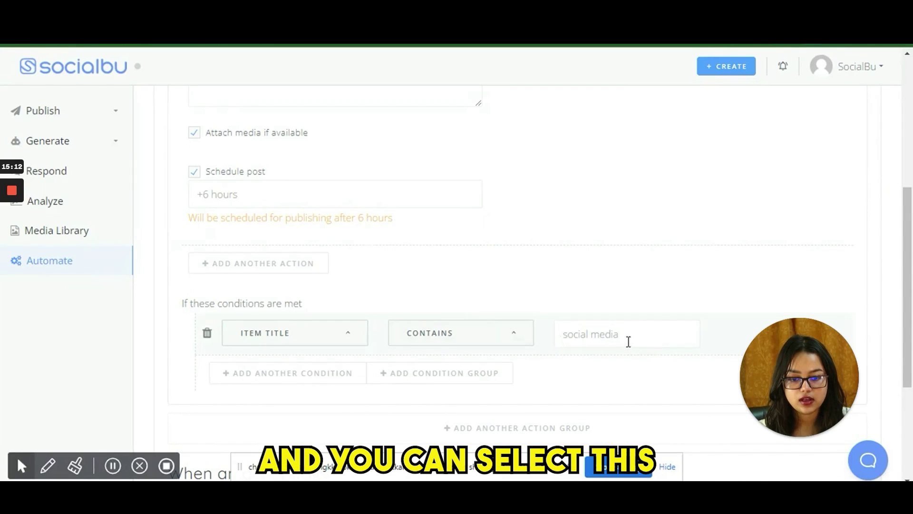
{"action": "left_click", "coordinate": [297, 342]}
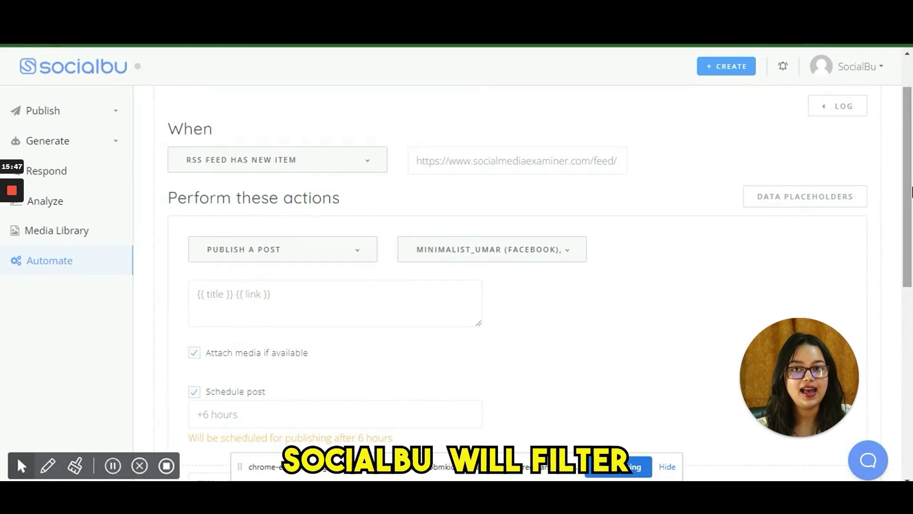
{"action": "left_click_drag", "start_coordinate": [912, 192], "coordinate": [912, 158]}
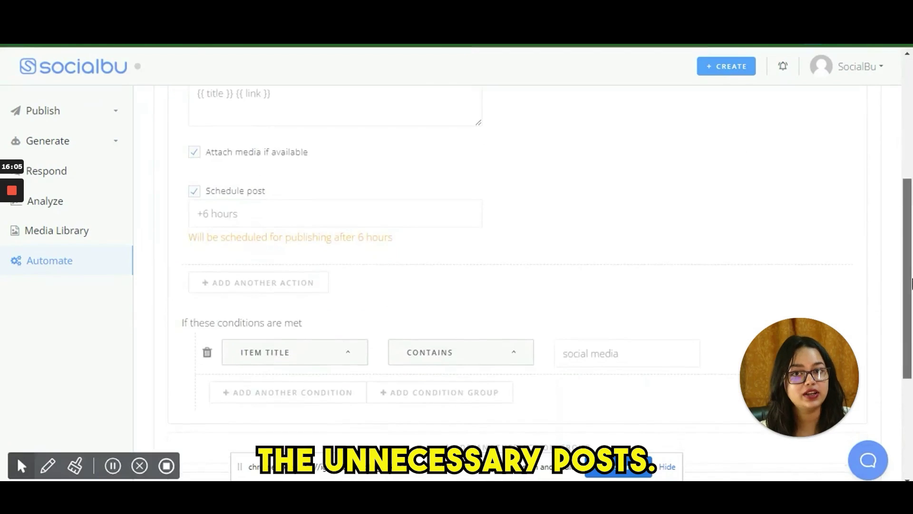